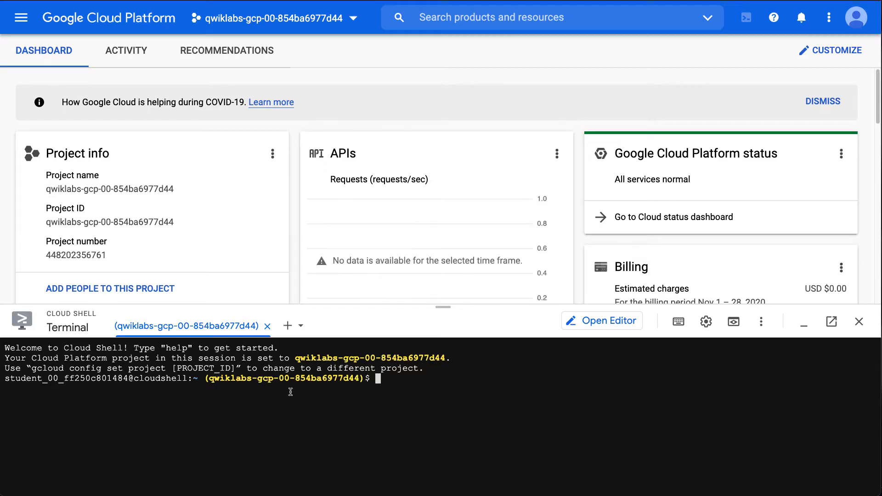
Set the default compute zone to us-central1-a with gcloud config set compute/zone.
key("ctrl+plus")
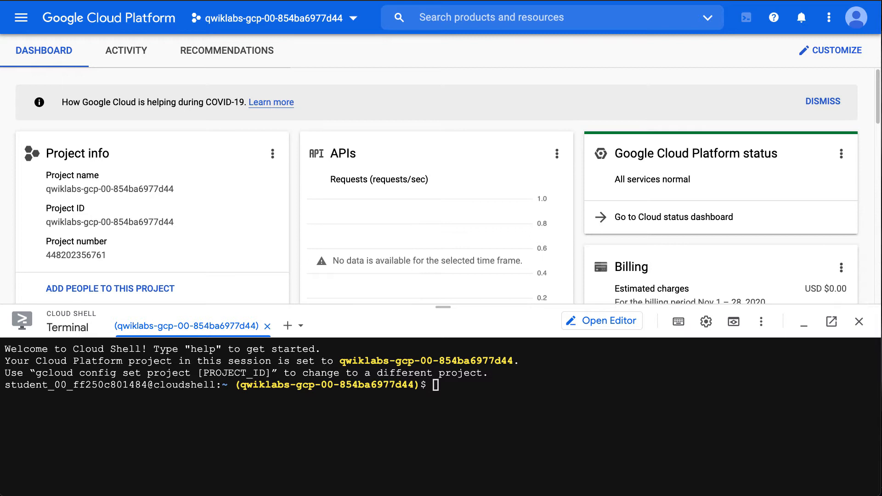
left_click(372, 449)
type("gcloud config set compute/zone us-central1-a")
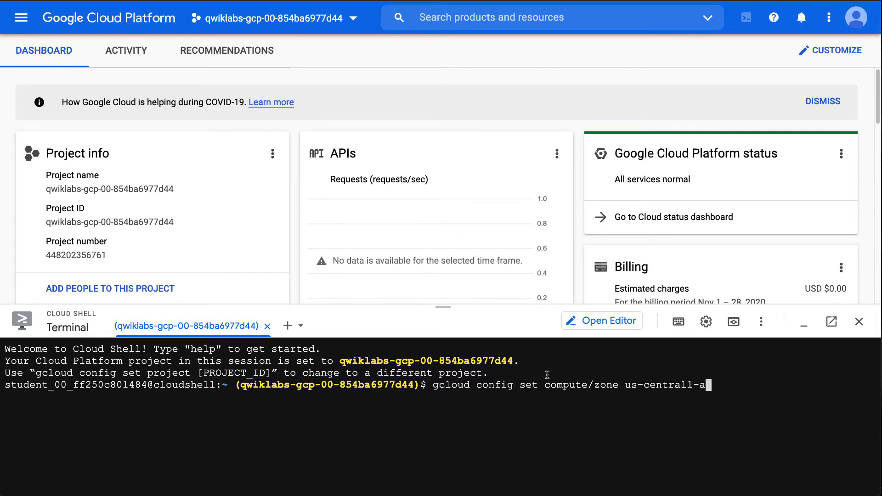
key("Return")
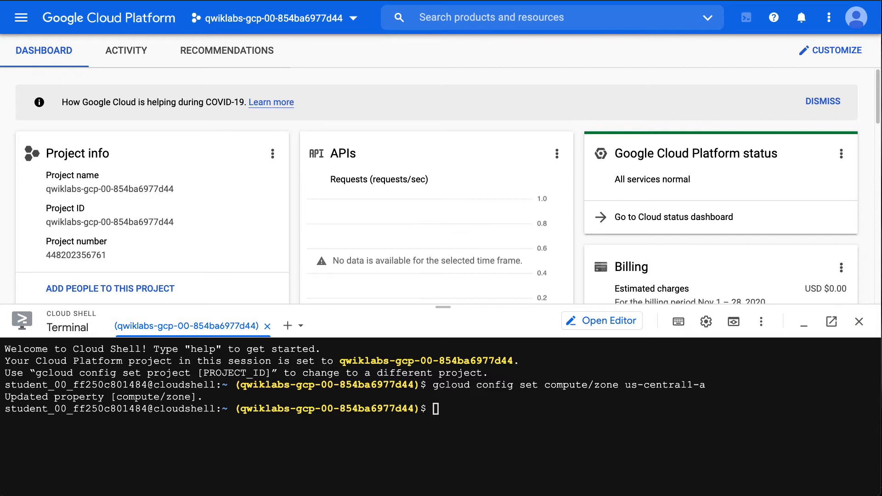
Paste the clusters create command and replace its placeholder name with cloud-for-data.
left_click(538, 462)
type("cloud container clusters create [CLUSTER-NAME]")
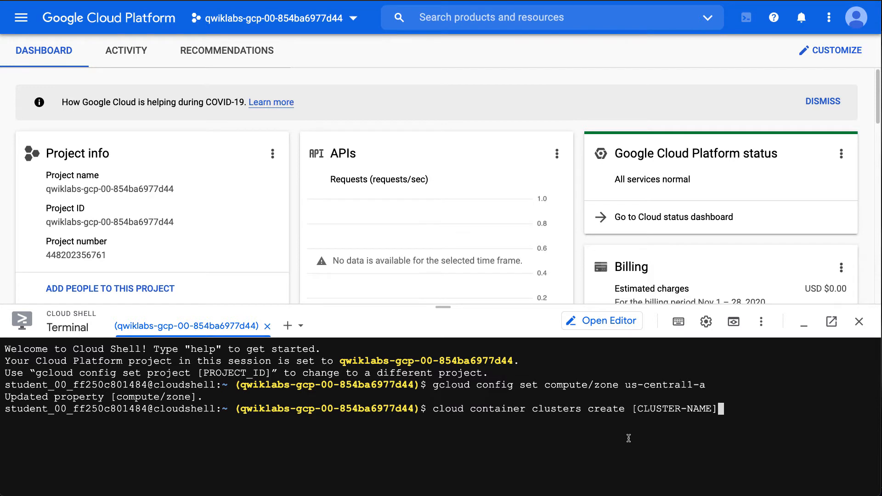
key("Home")
type("g")
key("End")
key("BackSpace")
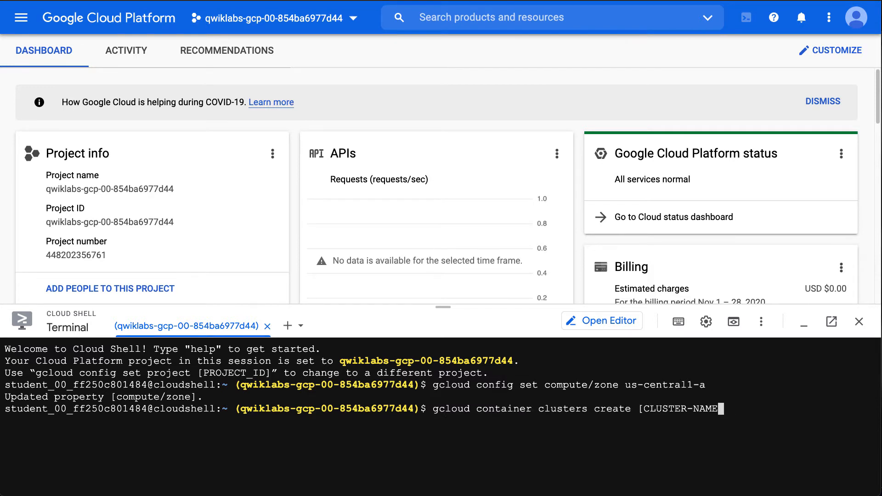
key("BackSpace")
key("BackSpace")
key("BackSpace")
key("BackSpace")
key("BackSpace")
key("BackSpace")
key("BackSpace")
key("BackSpace")
type("clo")
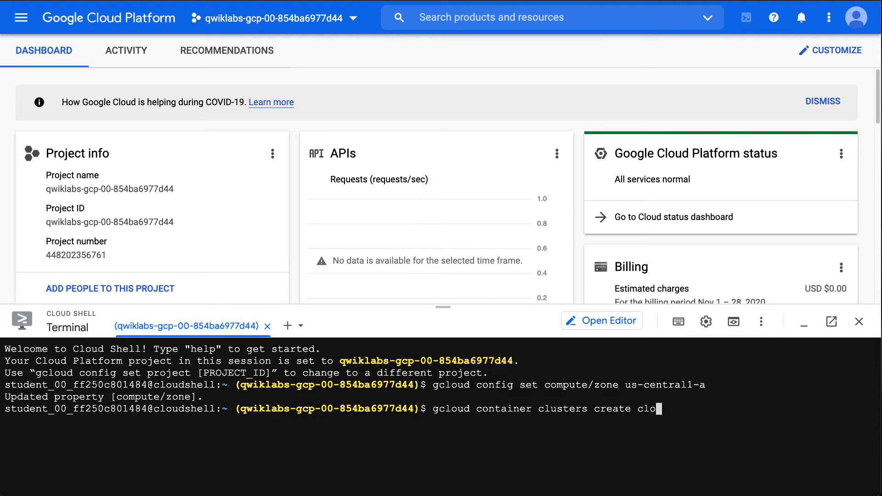
type("ud-for-data")
Run the cluster creation, authorize Cloud Shell credentials, and enlarge the panel while it builds.
key("Return")
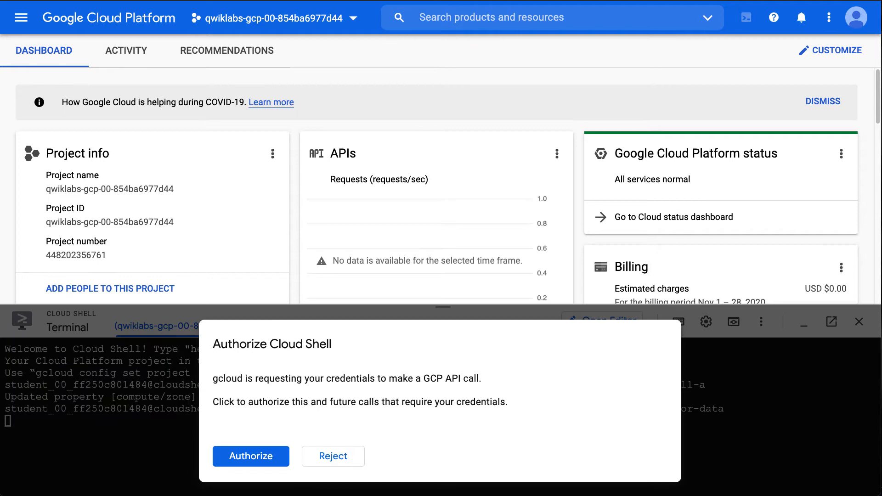
left_click(273, 458)
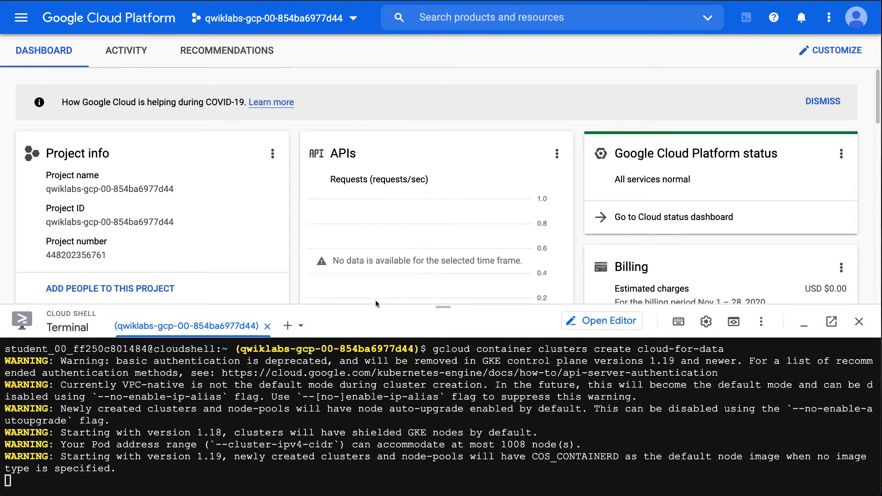
left_click_drag(376, 306, 376, 223)
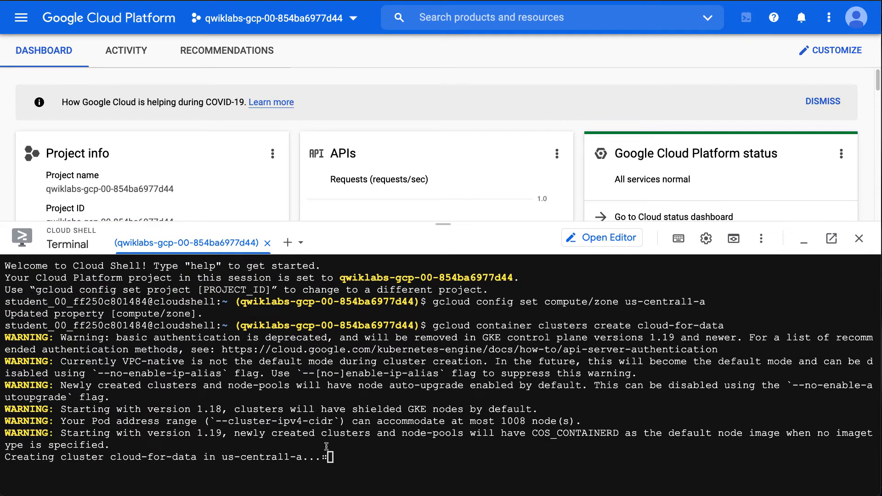
key("ctrl+Tab")
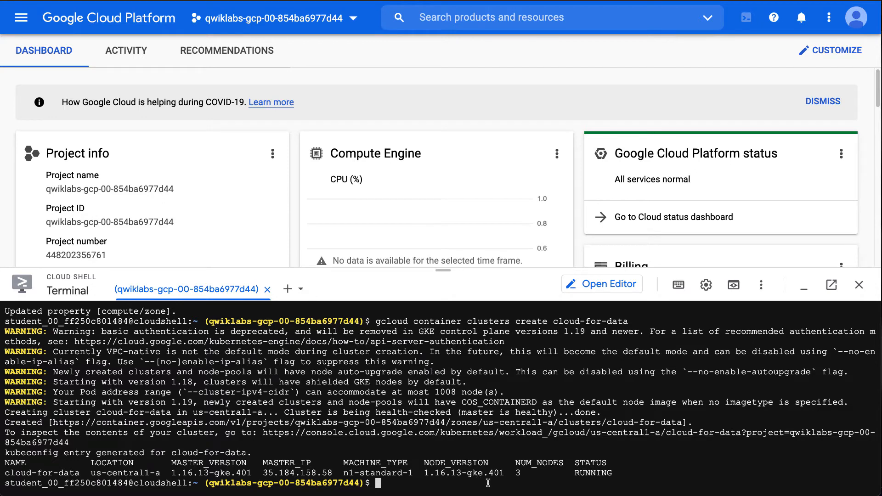
Run gcloud container clusters get-credentials cloud-for-data to regenerate its kubeconfig entry.
key("Up")
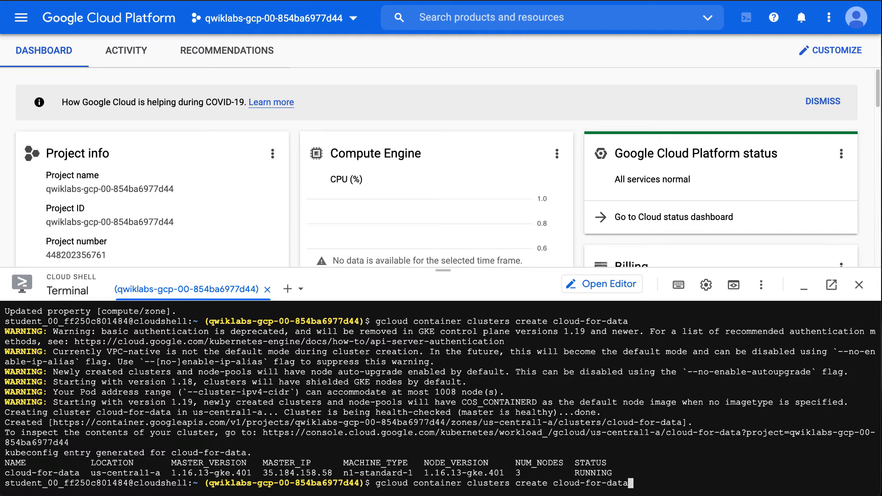
key("Down")
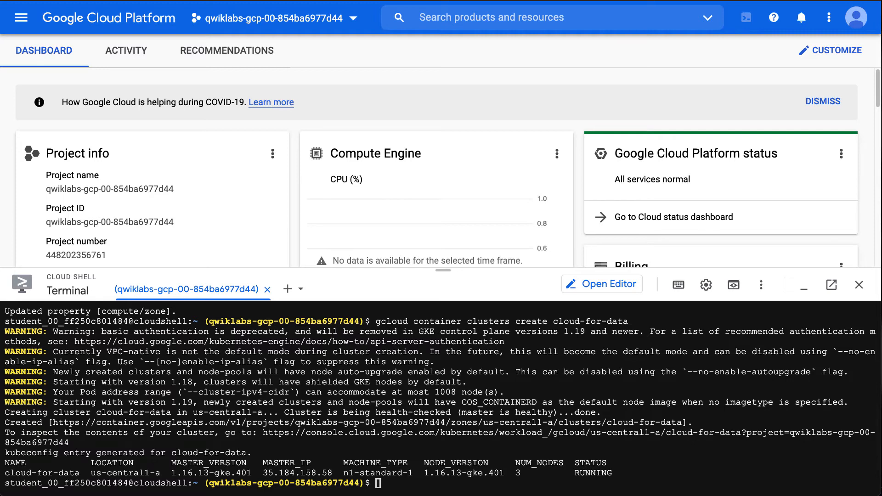
type("gcloud container clusters get-credentials")
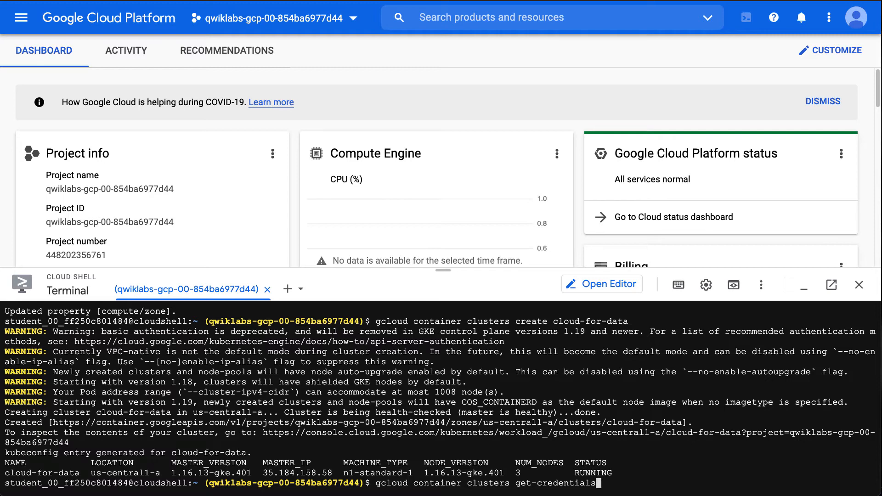
type(" cloud")
type("-for-data")
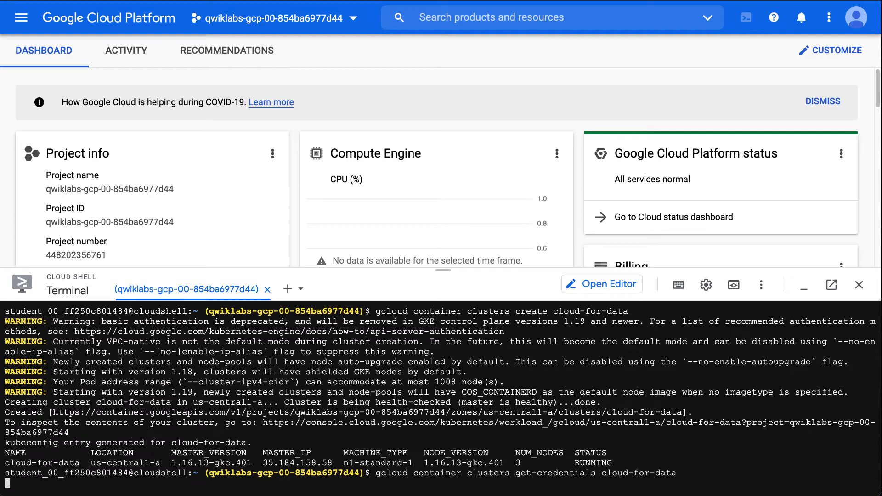
key("Return")
key("ctrl+plus")
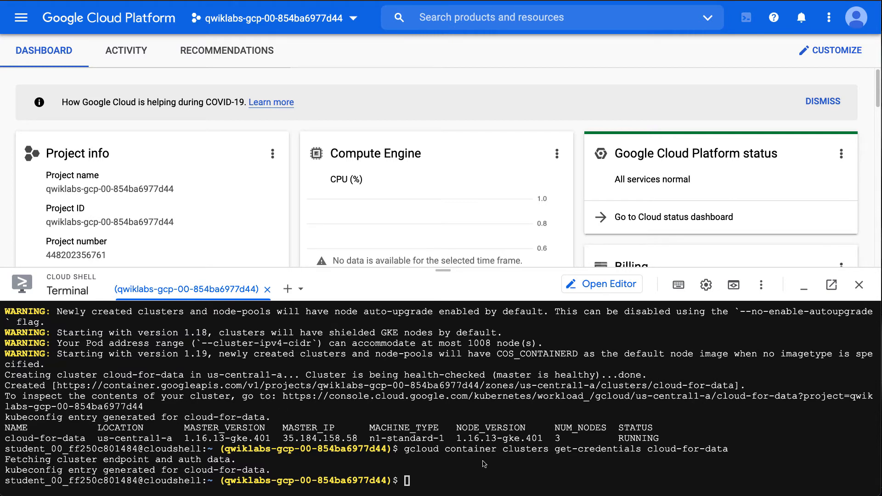
Create the hello-server deployment from the gcr.io/google- sample image.
key("ctrl+l")
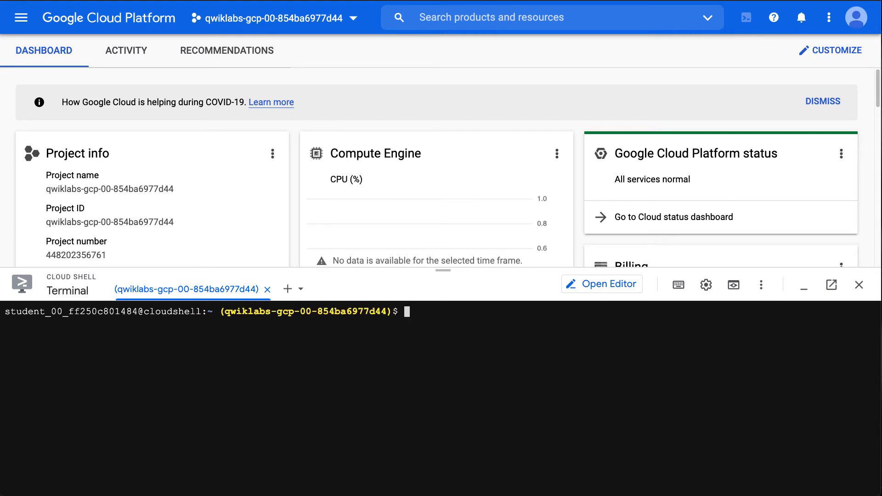
type("kubectl create deployment hello-server --image=gcr.io/google-samples/hello-app:1.0")
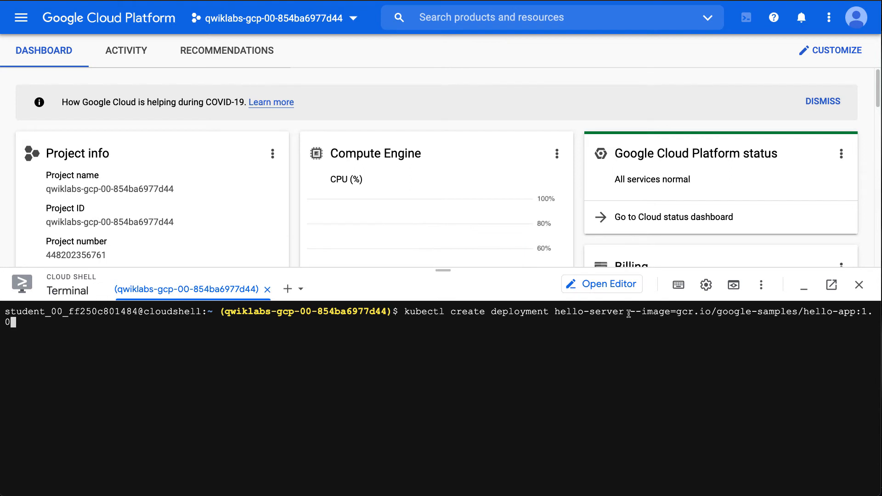
left_click_drag(628, 311, 758, 316)
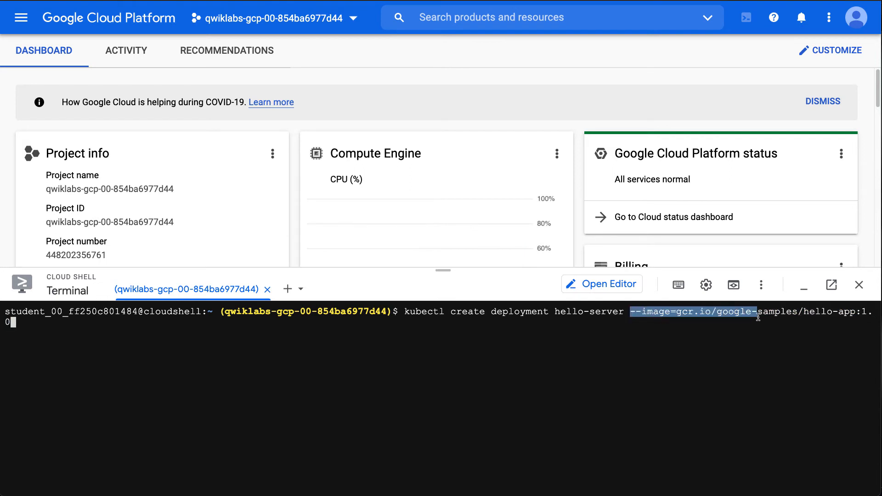
key("ctrl+c")
key("Return")
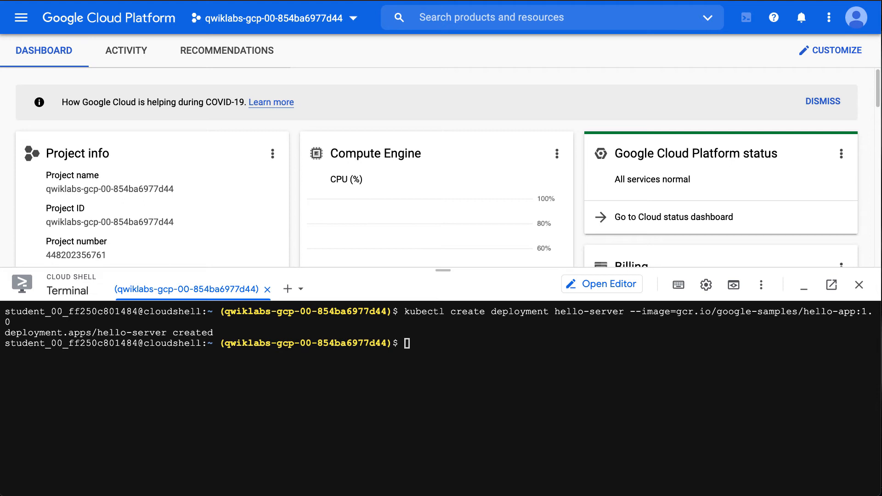
Expose hello-server as a LoadBalancer service on port 8080.
left_click(442, 363)
type("kubectl expose deployment hello-server --type=LoadBalancer --port 8080")
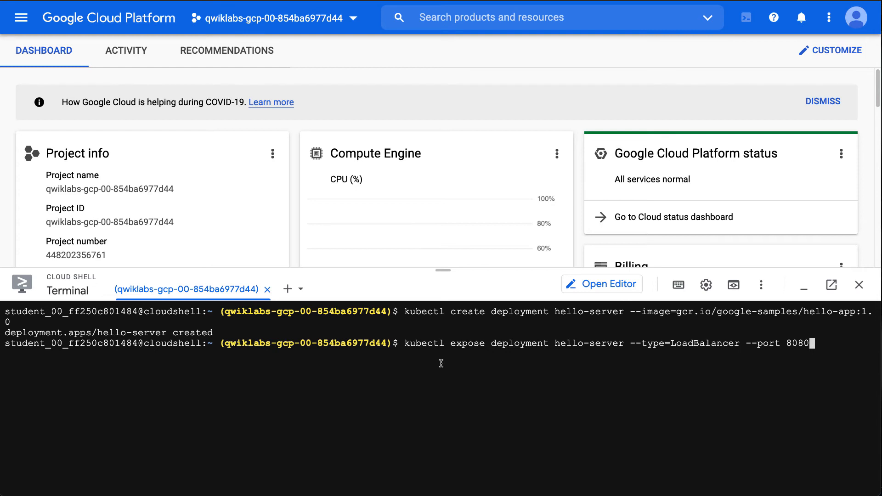
key("Return")
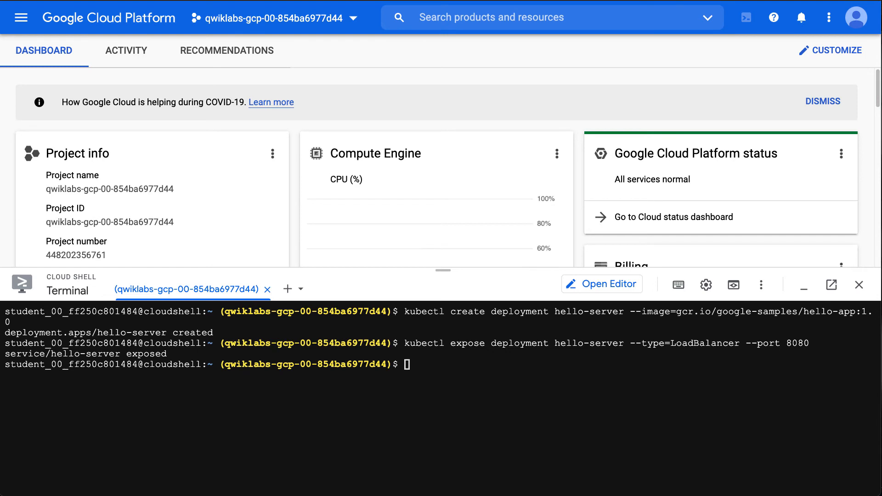
List the services with kubectl get service while the external IP is still <pending>.
left_click(384, 400)
type("kubectl get service")
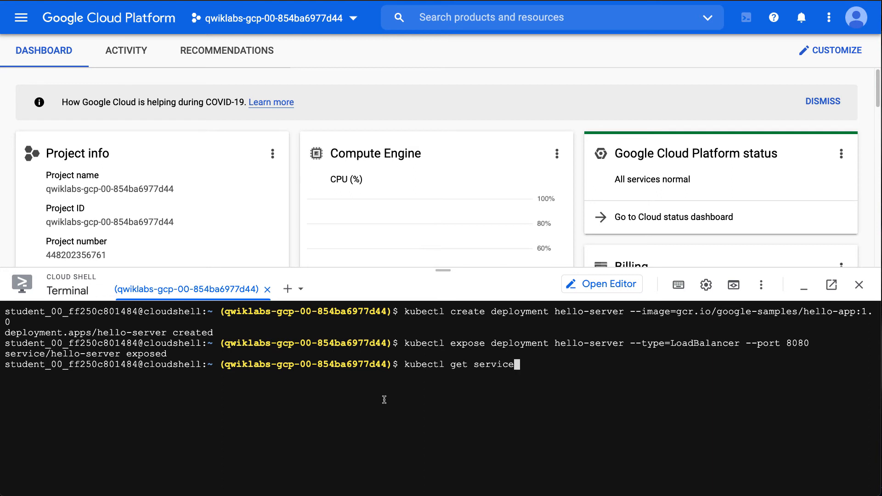
key("Return")
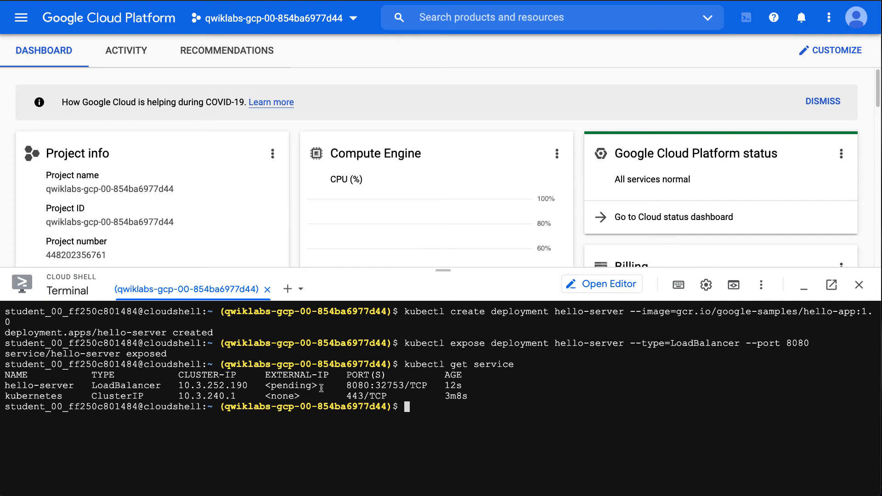
left_click_drag(321, 386, 269, 386)
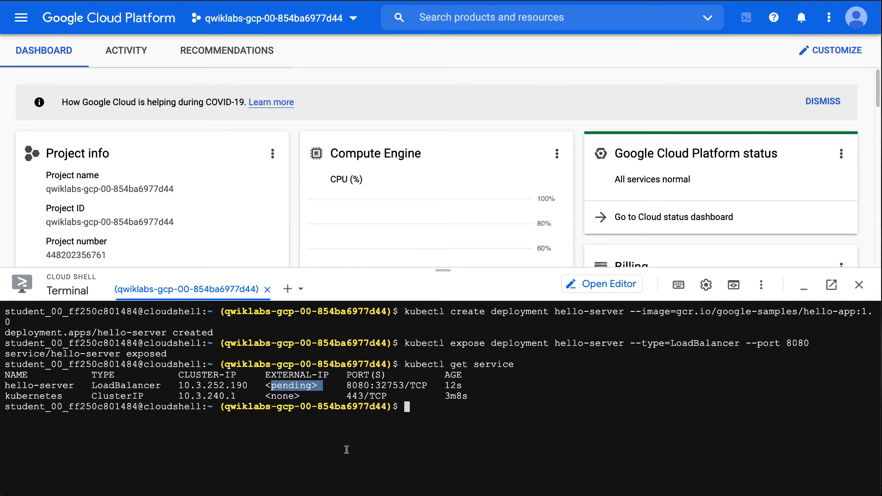
key("ctrl+c")
key("Up")
key("Return")
key("Up")
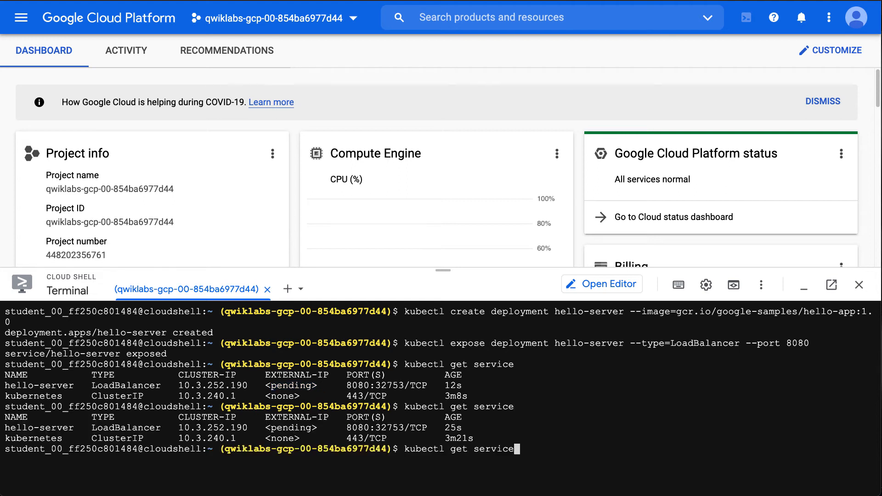
key("Return")
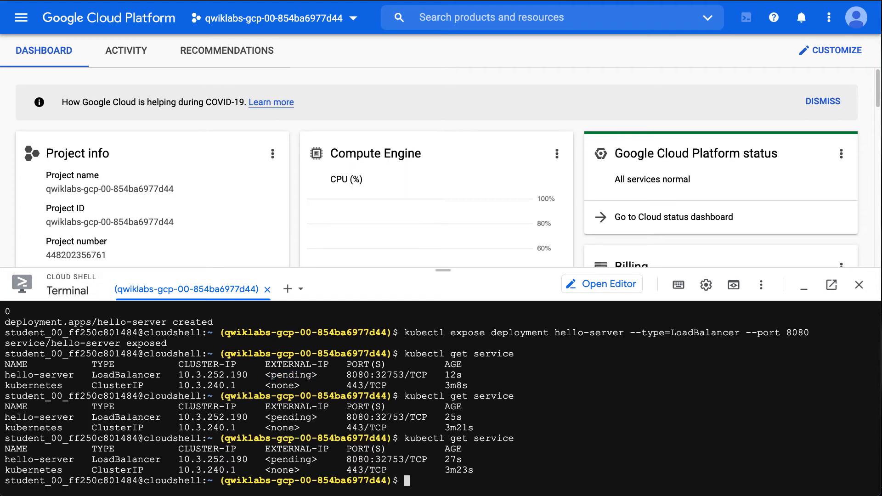
Rerun the service listing until external IP 35.222.100.99 appears and select it.
key("ctrl+l")
key("Up")
key("Return")
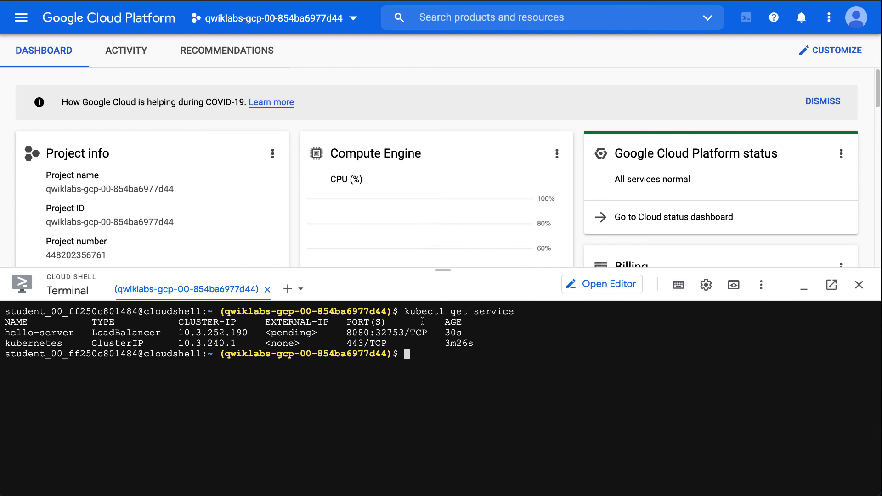
key("Up")
key("Return")
key("Up")
key("Return")
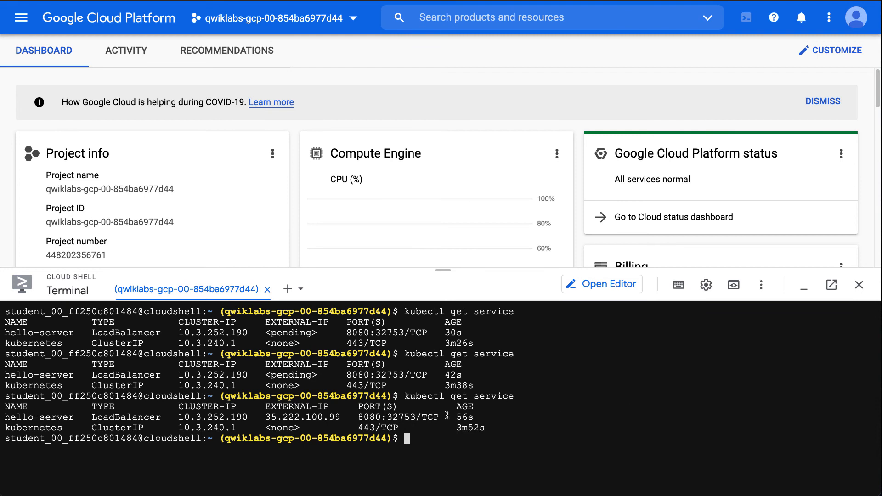
left_click_drag(267, 418, 342, 417)
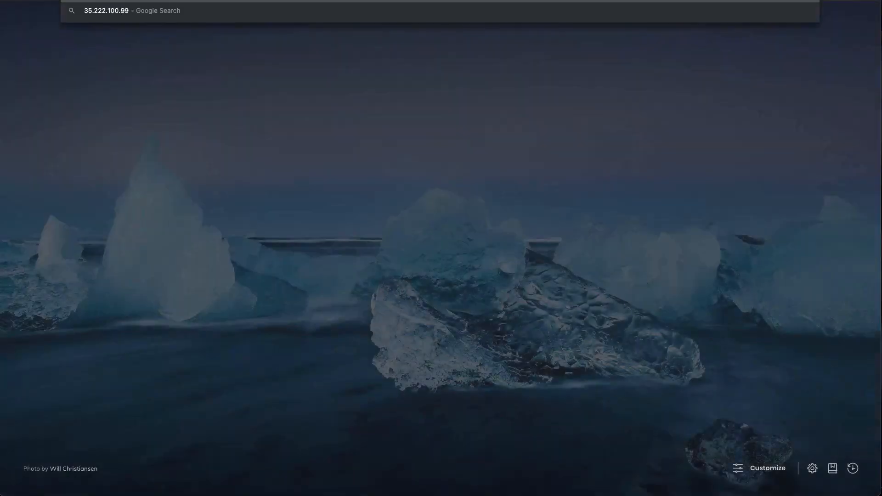
type(":8080")
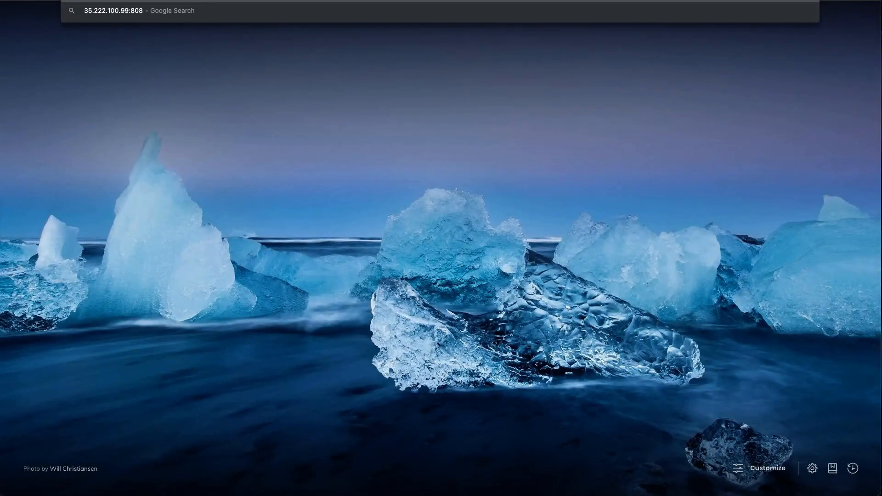
Load 35.222.100.99:8080 and enlarge the Hello, world! response page.
key("Return")
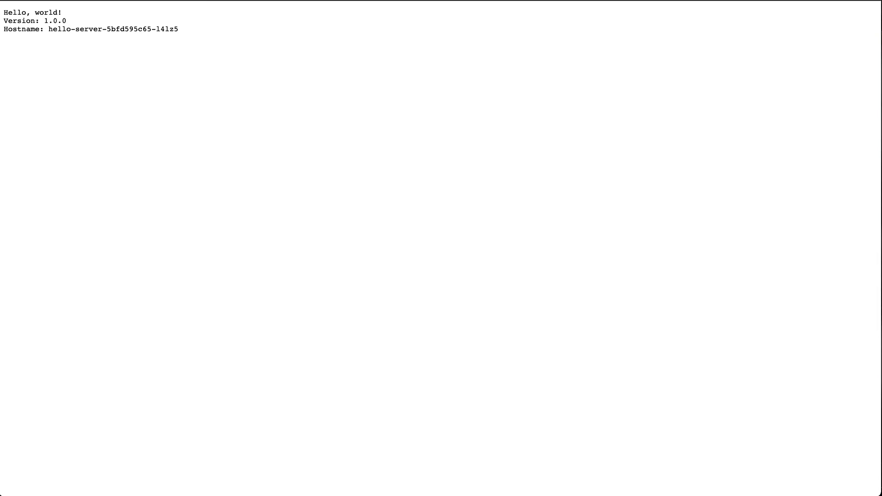
key("ctrl+plus")
key("ctrl+plus")
key("ctrl+plus")
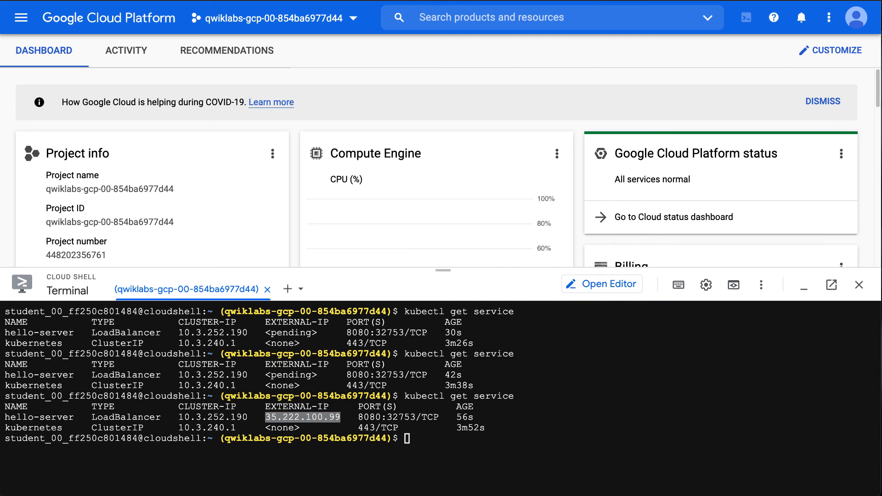
Delete the cloud-for-data cluster with gcloud container clusters delete and confirm with Y.
left_click(531, 439)
key("ctrl+v")
key("BackSpace")
key("BackSpace")
key("BackSpace")
key("BackSpace")
key("BackSpace")
key("BackSpace")
key("BackSpace")
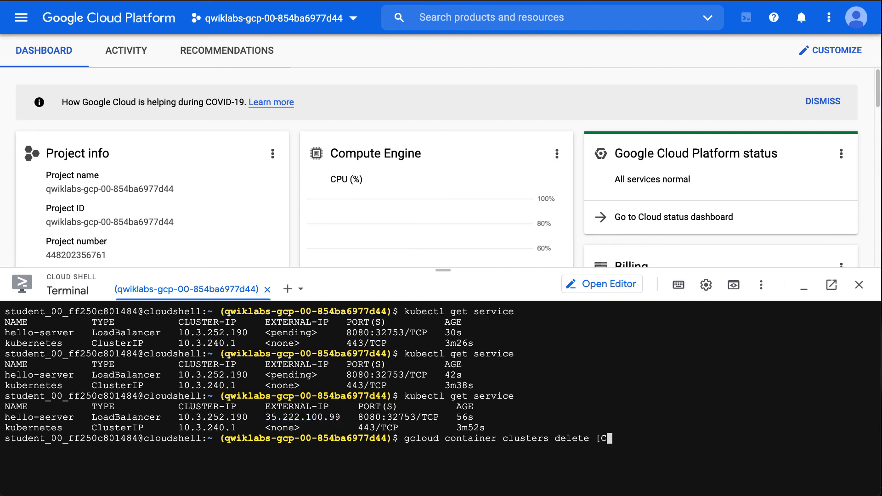
key("BackSpace")
key("BackSpace")
type("cloud-for-")
type("data")
key("Return")
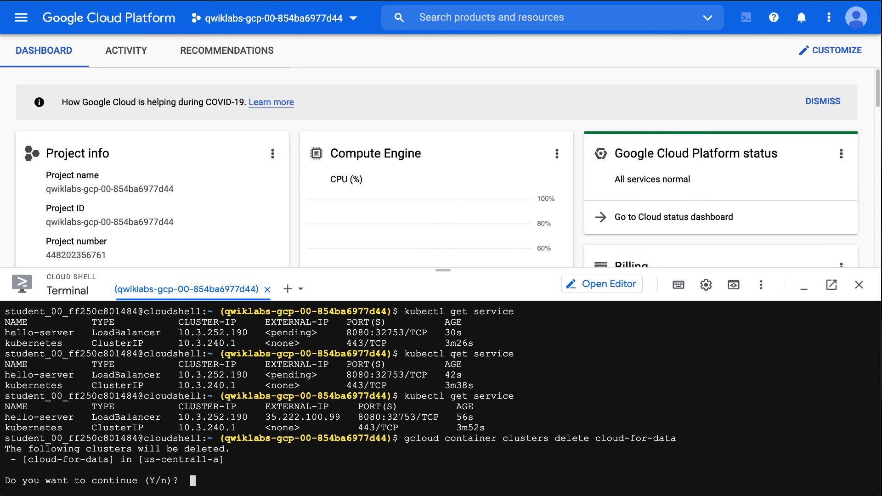
type("Y")
key("Return")
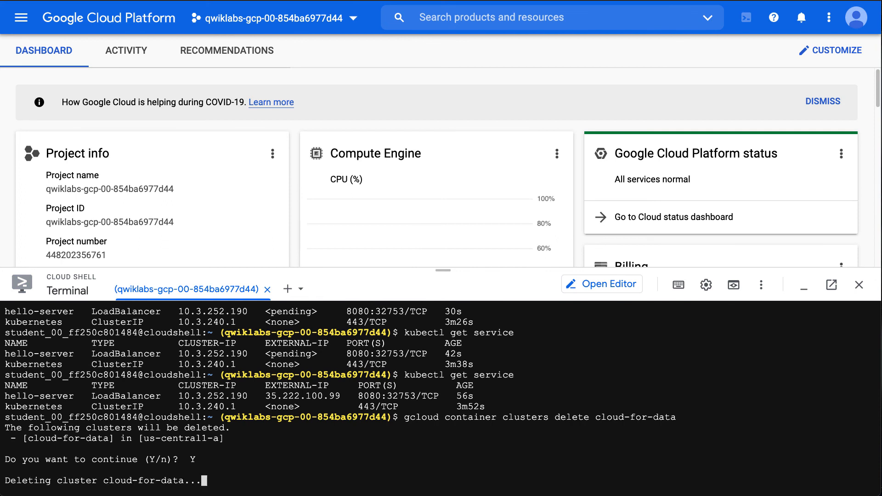